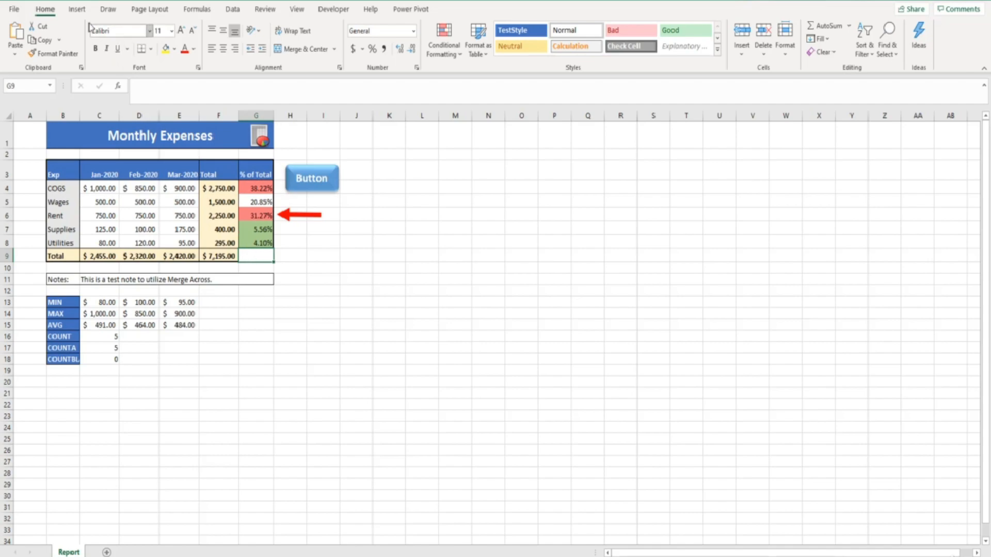
Insert a Horizontal Bullet List SmartArt graphic into the Report sheet
{"action": "left_click", "coordinate": [78, 10]}
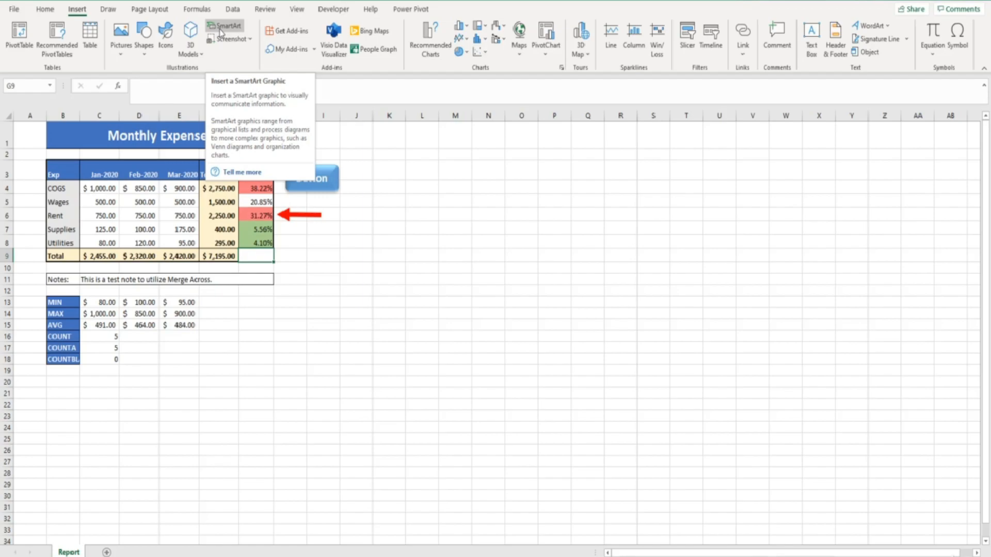
{"action": "left_click", "coordinate": [221, 32]}
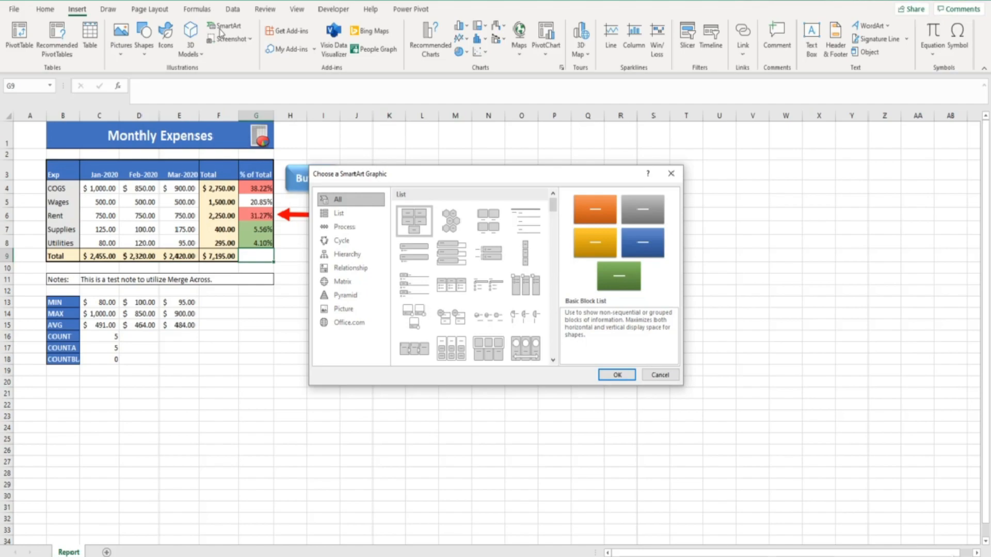
{"action": "key", "text": "Return"}
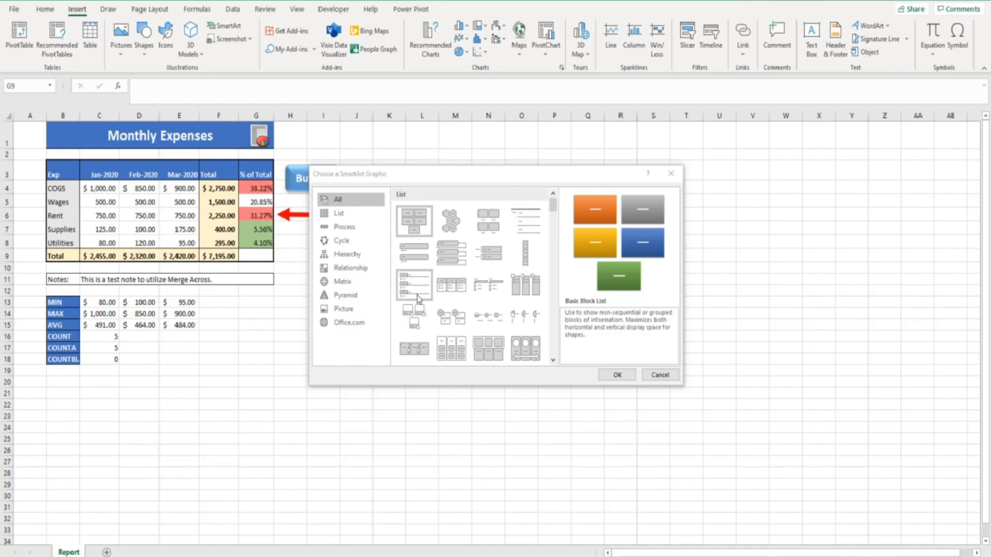
{"action": "left_click", "coordinate": [453, 290]}
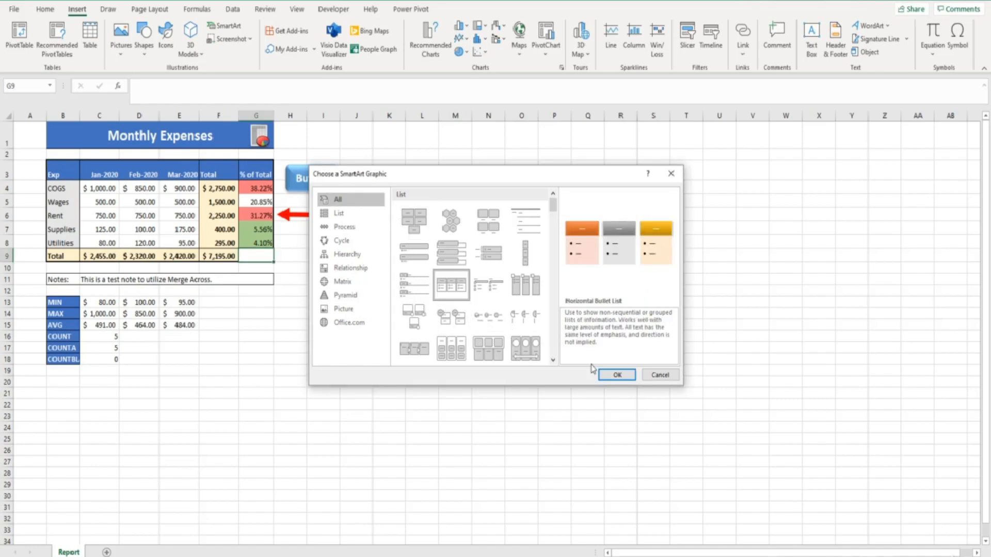
{"action": "left_click", "coordinate": [615, 375]}
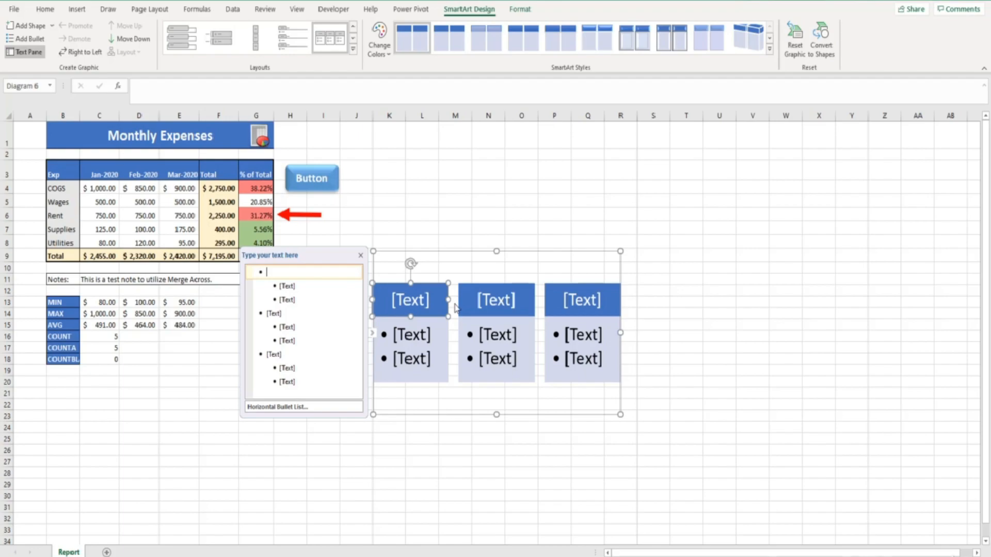
Title the first SmartArt block "Step 1" with the single bullet "Idea", removing its spare bullet
{"action": "left_click", "coordinate": [429, 301]}
{"action": "type", "text": "Step 1"}
{"action": "left_click", "coordinate": [423, 334]}
{"action": "type", "text": "Idea"}
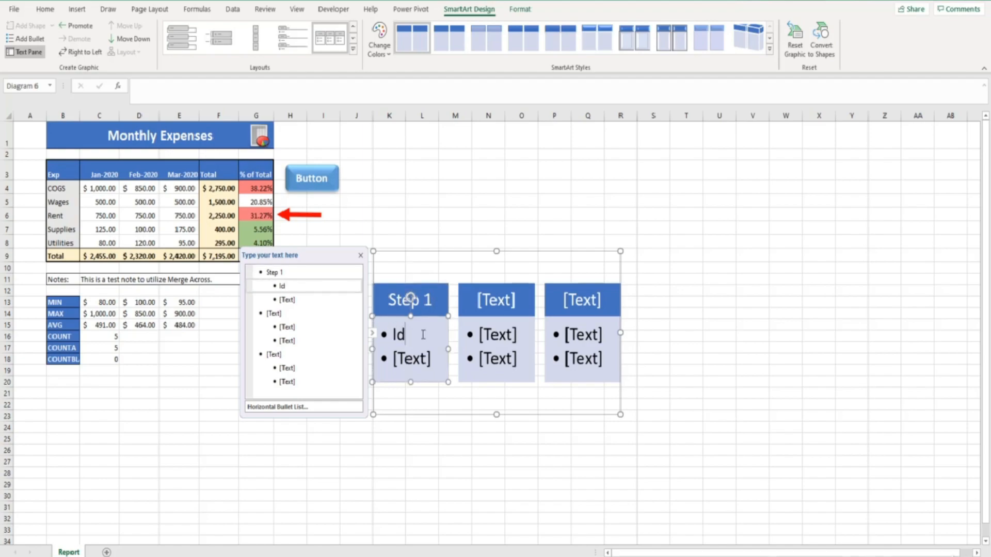
{"action": "left_click", "coordinate": [429, 363]}
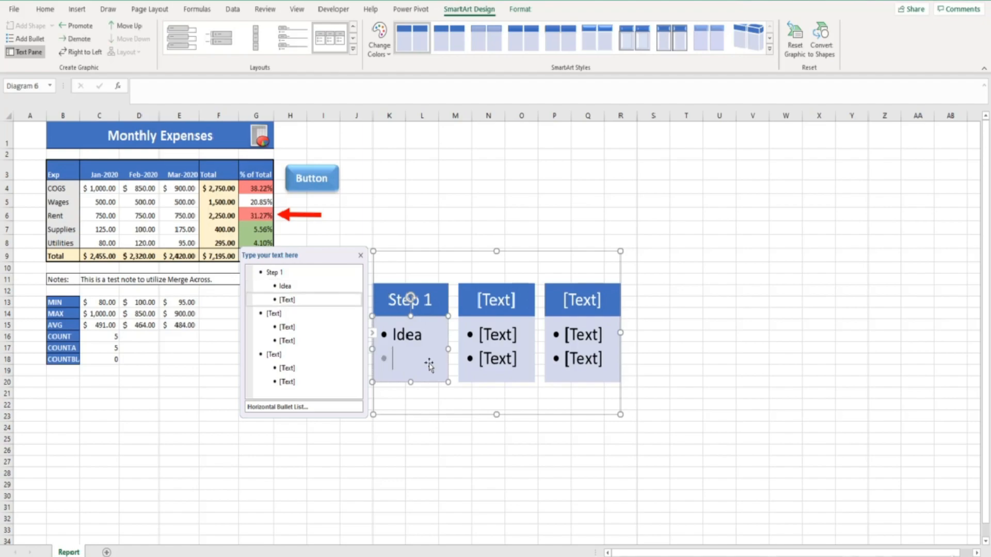
{"action": "key", "text": "BackSpace"}
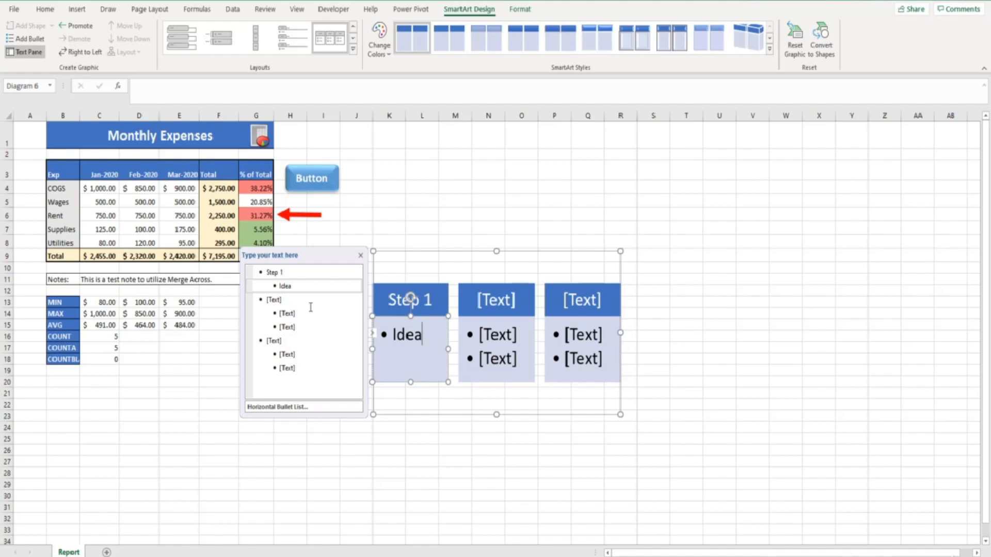
Title the second SmartArt block "Step 2" and give it the bullets "Research" and "Planning"
{"action": "left_click", "coordinate": [280, 302]}
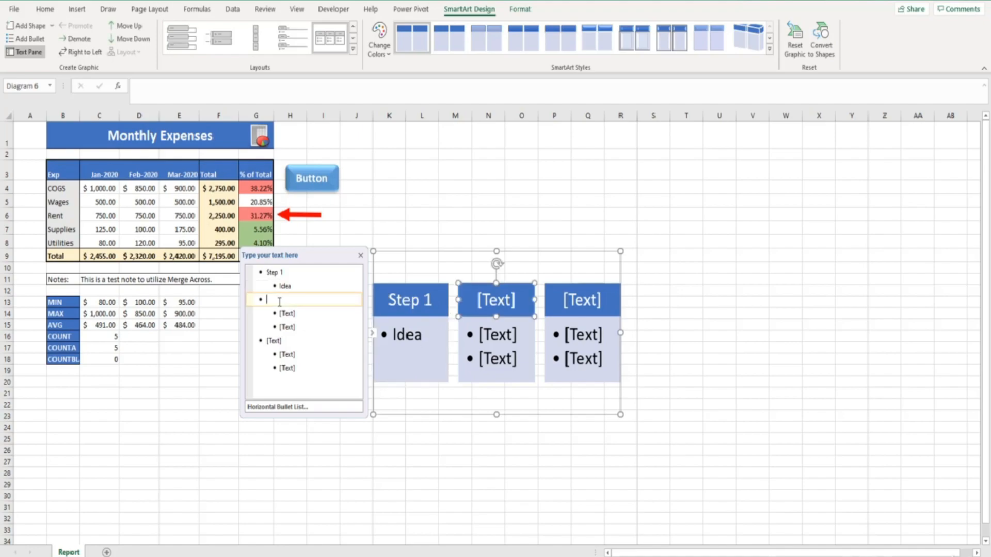
{"action": "type", "text": "Step 2"}
{"action": "key", "text": "Return"}
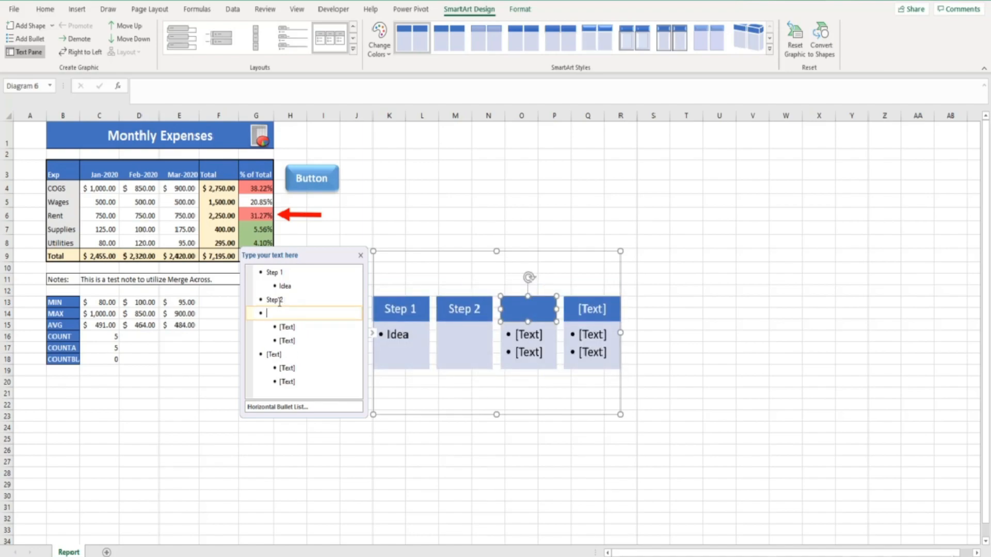
{"action": "key", "text": "Tab"}
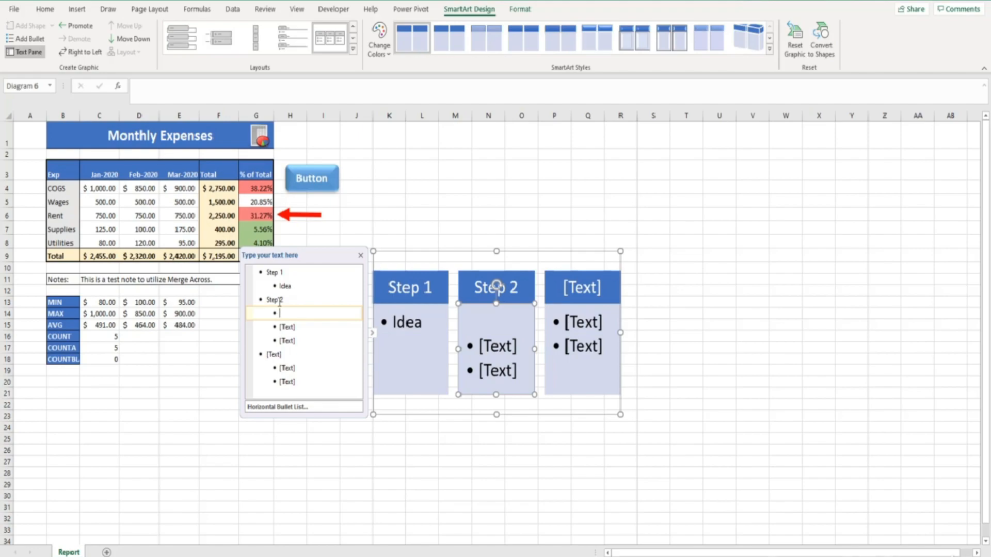
{"action": "type", "text": "Research"}
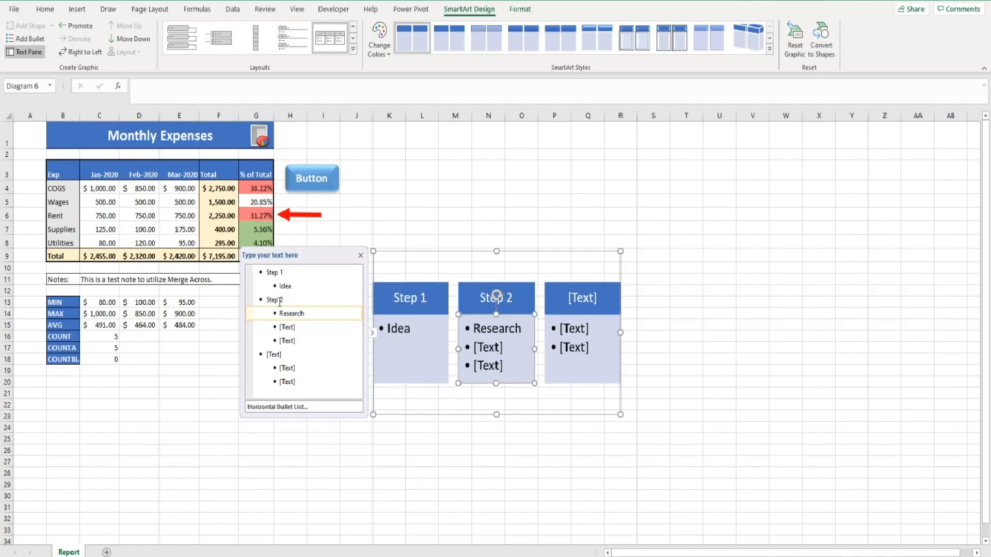
{"action": "key", "text": "Delete"}
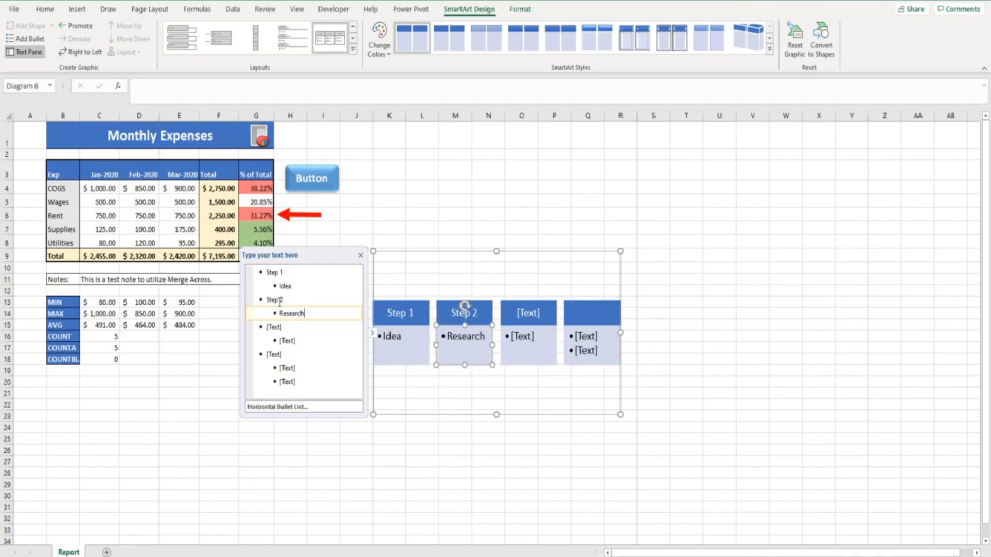
{"action": "key", "text": "Return"}
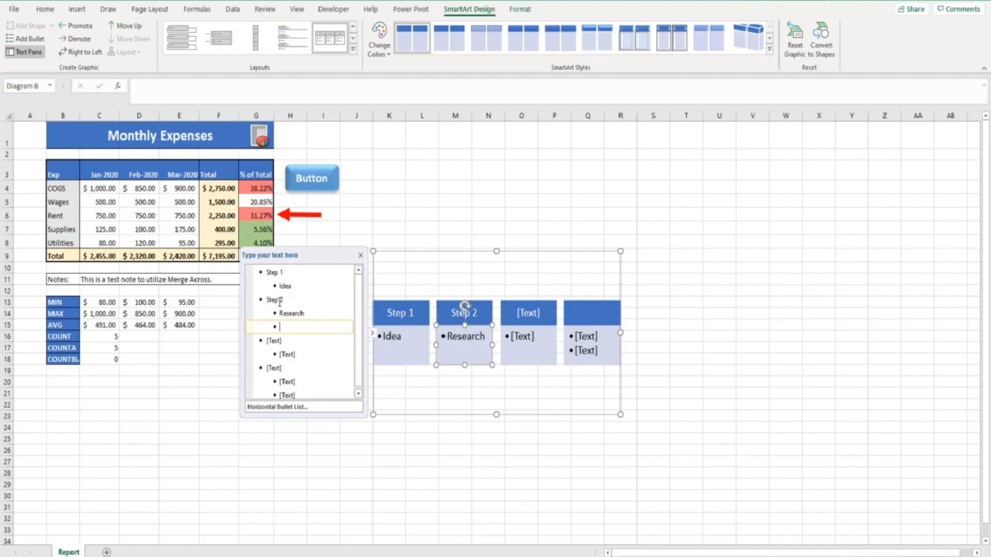
{"action": "type", "text": "Planning"}
{"action": "key", "text": "Return"}
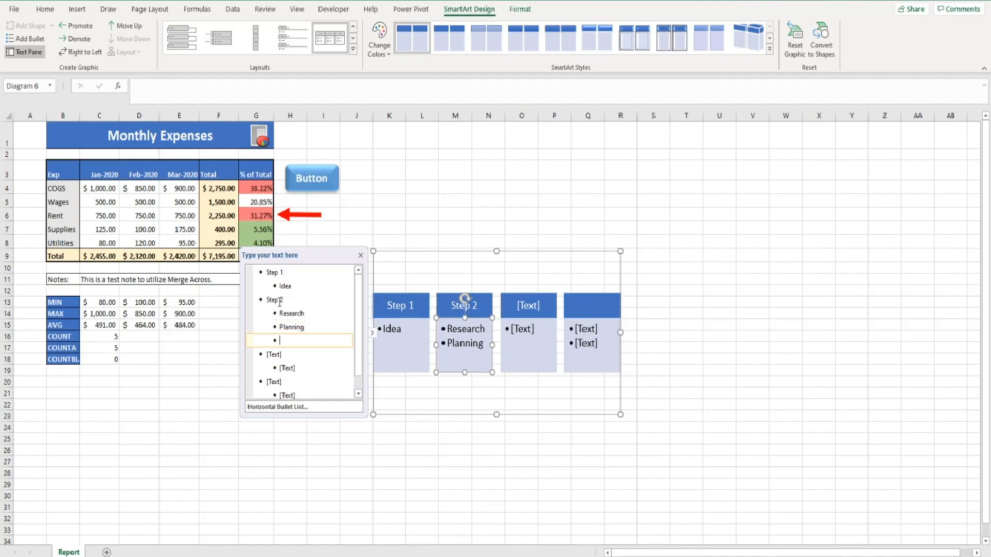
{"action": "key", "text": "shift+Tab"}
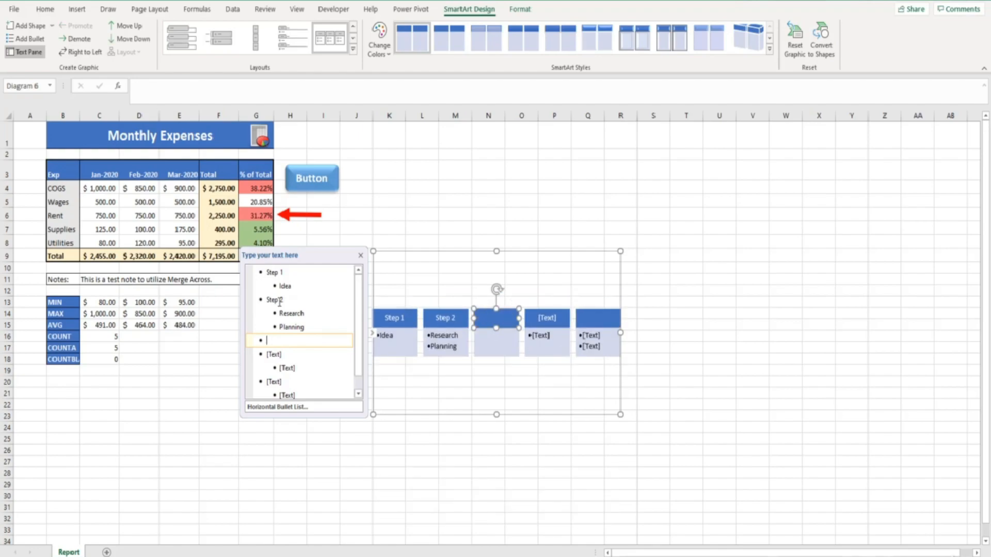
{"action": "key", "text": "BackSpace"}
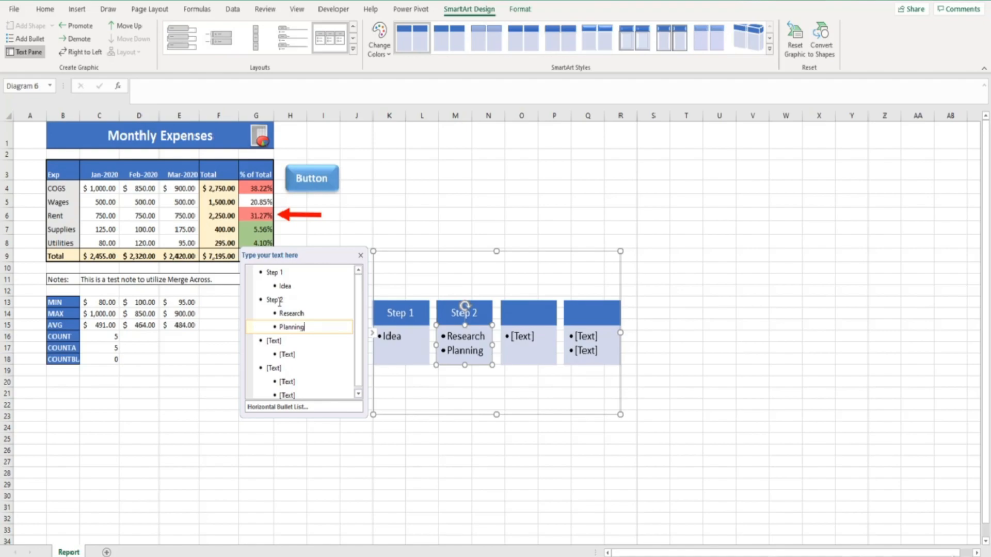
Title the third SmartArt block "Step 3" and give it the bullet "Prototype"
{"action": "key", "text": "Down"}
{"action": "key", "text": "Up"}
{"action": "key", "text": "Up"}
{"action": "key", "text": "Down"}
{"action": "key", "text": "Down"}
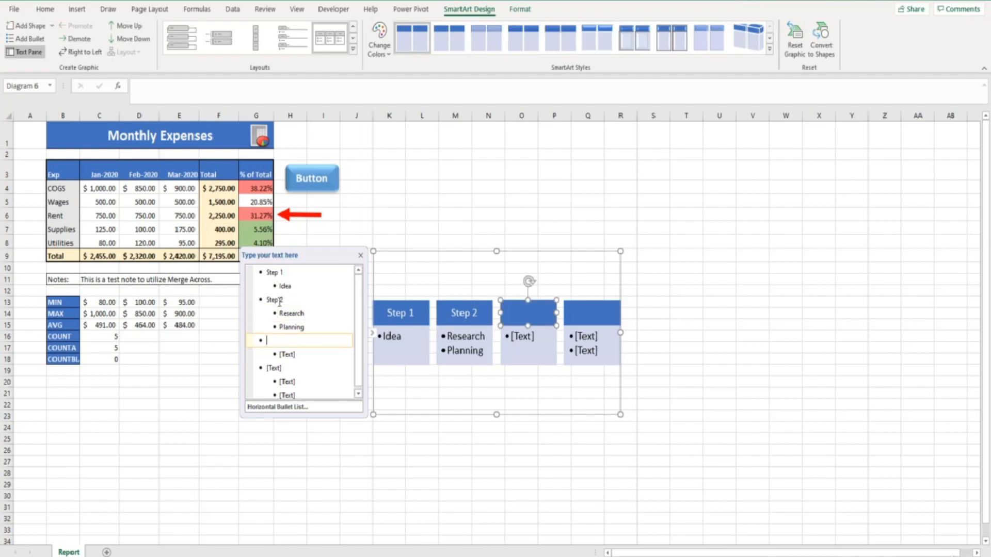
{"action": "type", "text": "Step 3"}
{"action": "key", "text": "Down"}
{"action": "type", "text": "Prototype"}
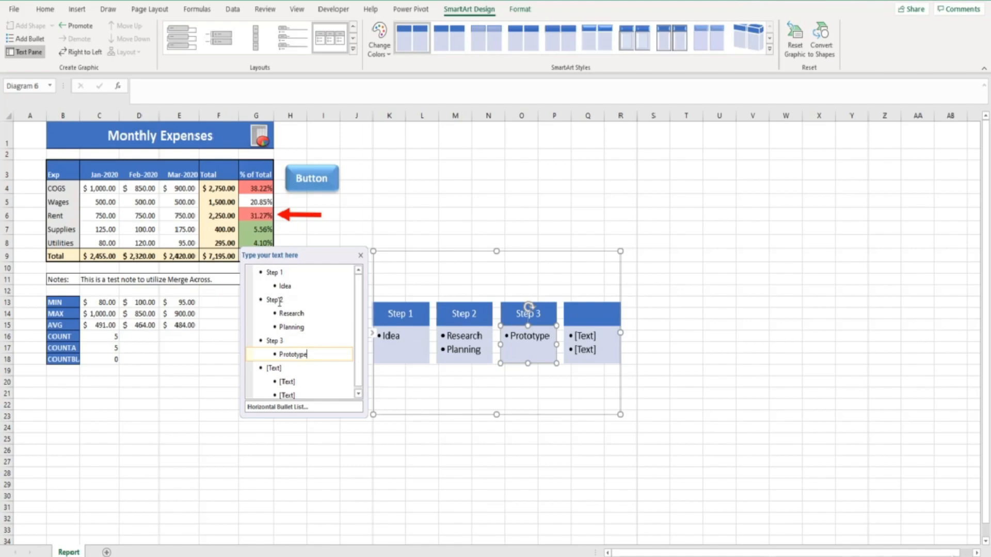
Title the fourth SmartArt block "Step 4" with the single bullet "Product Development", removing its spare bullet
{"action": "key", "text": "Down"}
{"action": "type", "text": "Step 4"}
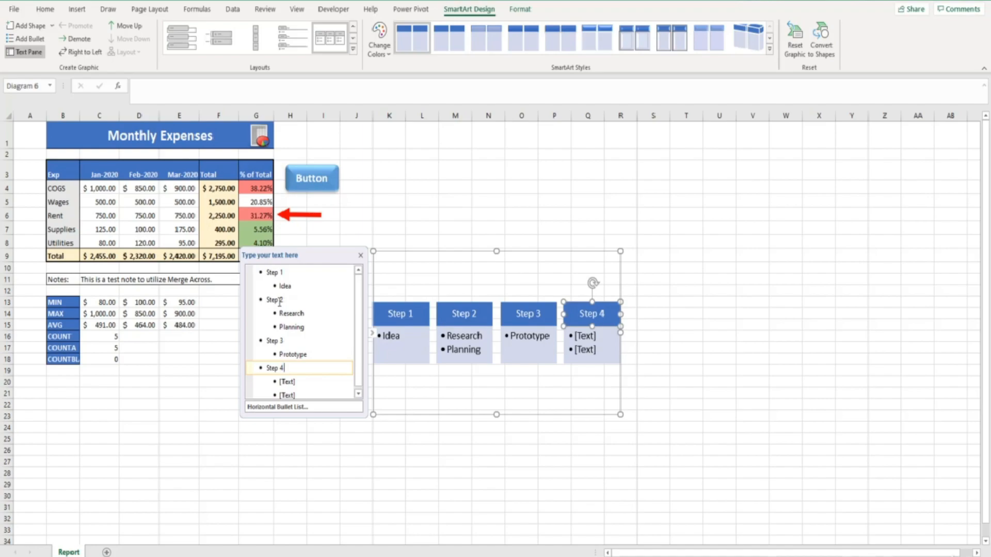
{"action": "key", "text": "Down"}
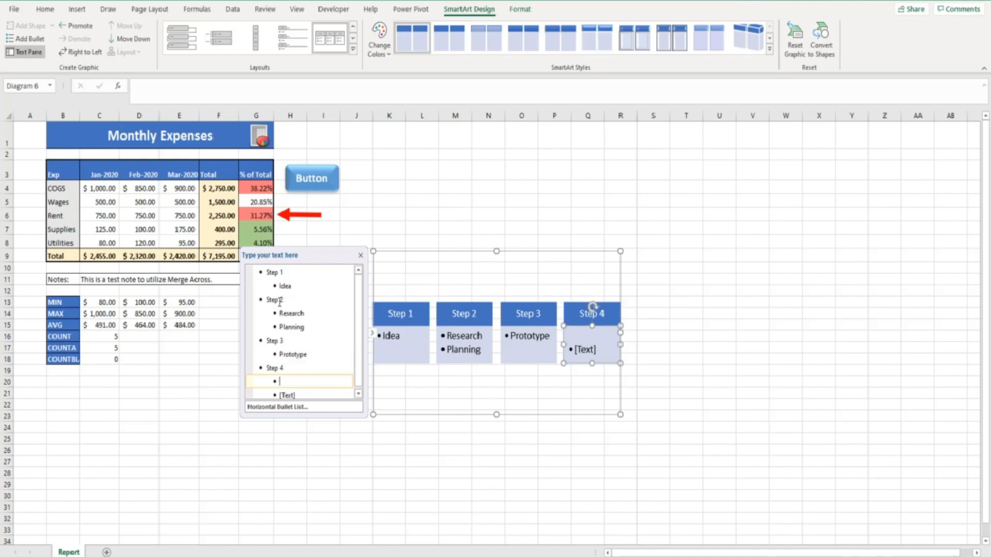
{"action": "type", "text": "Product Development"}
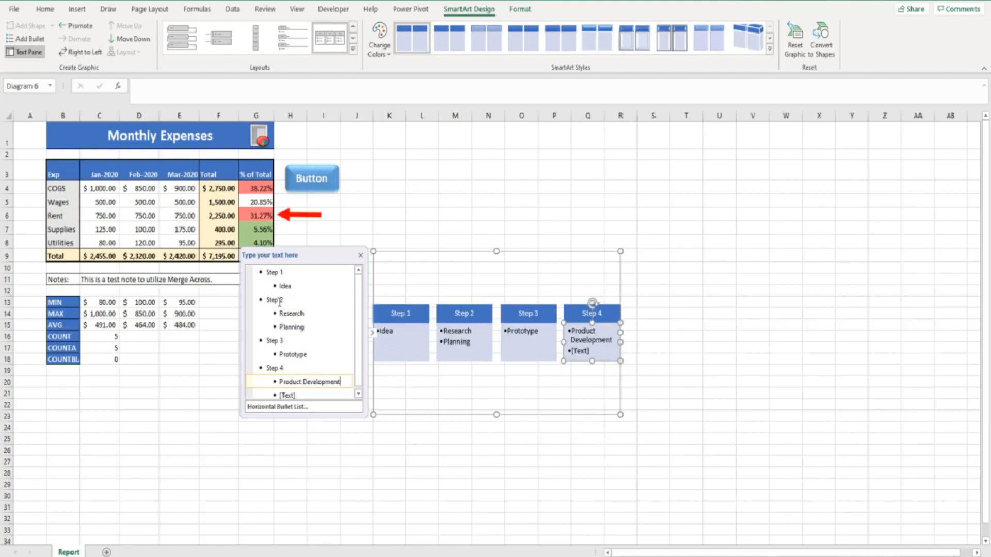
{"action": "key", "text": "Down"}
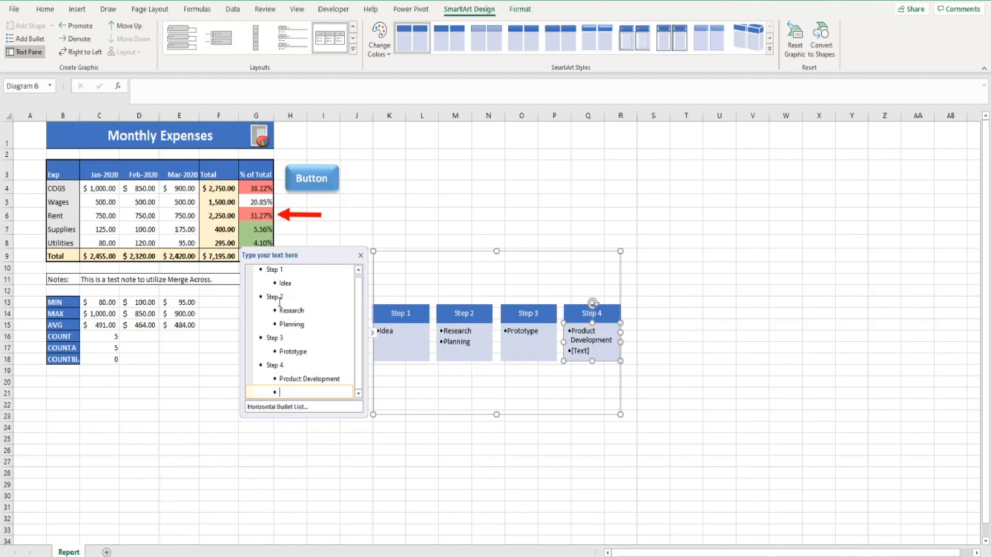
{"action": "key", "text": "shift+Tab"}
{"action": "key", "text": "BackSpace"}
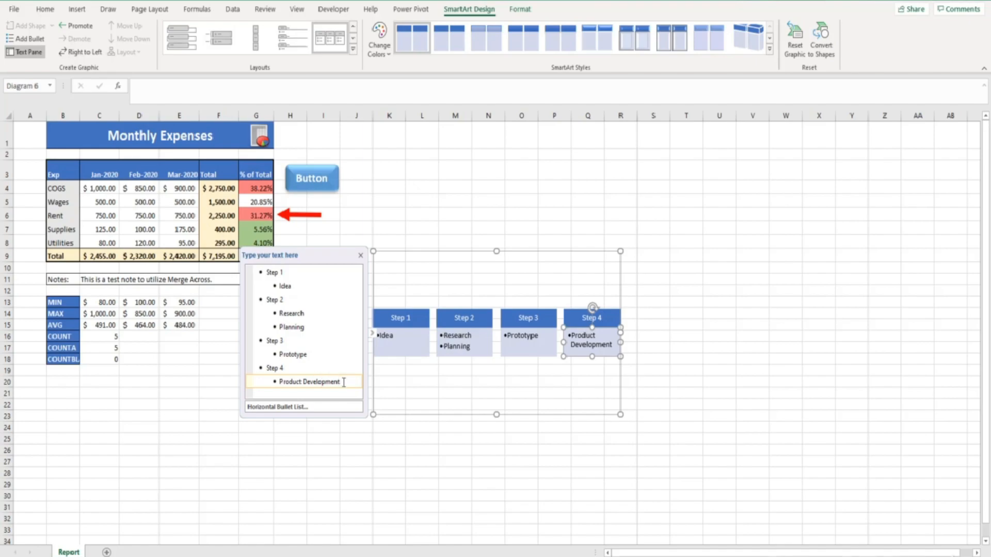
Promote the Product Development bullet to a heading and demote it back under Step 4
{"action": "left_click", "coordinate": [84, 33]}
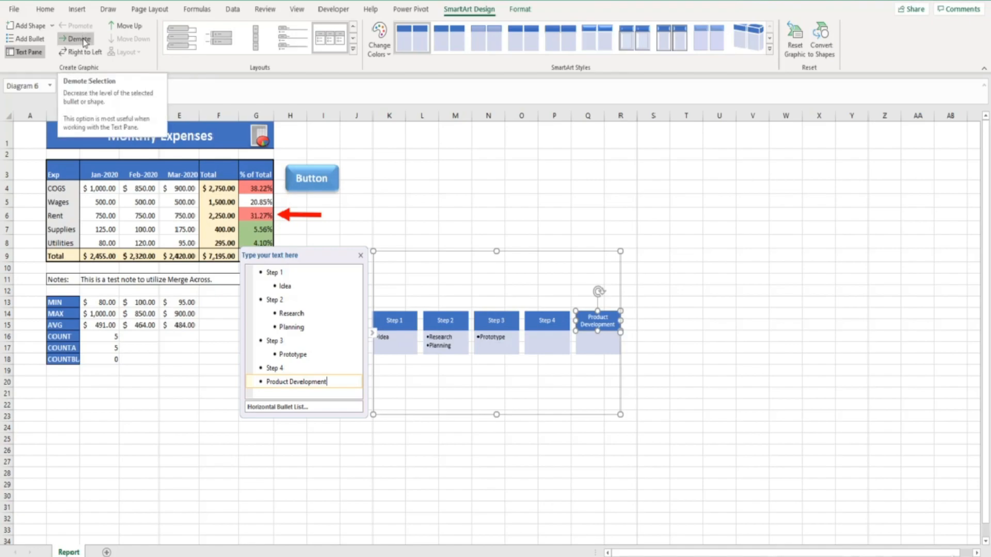
{"action": "left_click", "coordinate": [79, 39]}
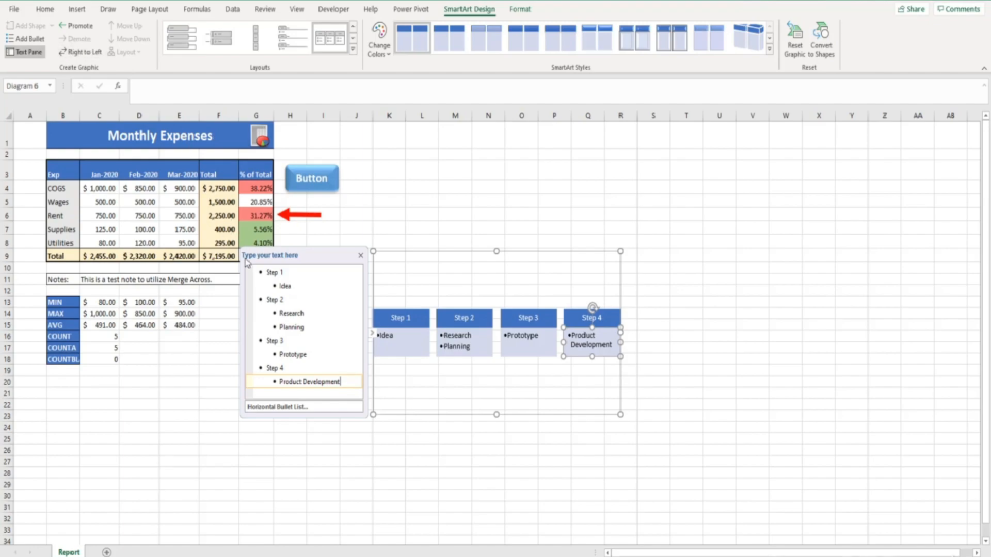
Move the Step 2 block behind Step 3 and back to its original place
{"action": "left_click", "coordinate": [276, 300]}
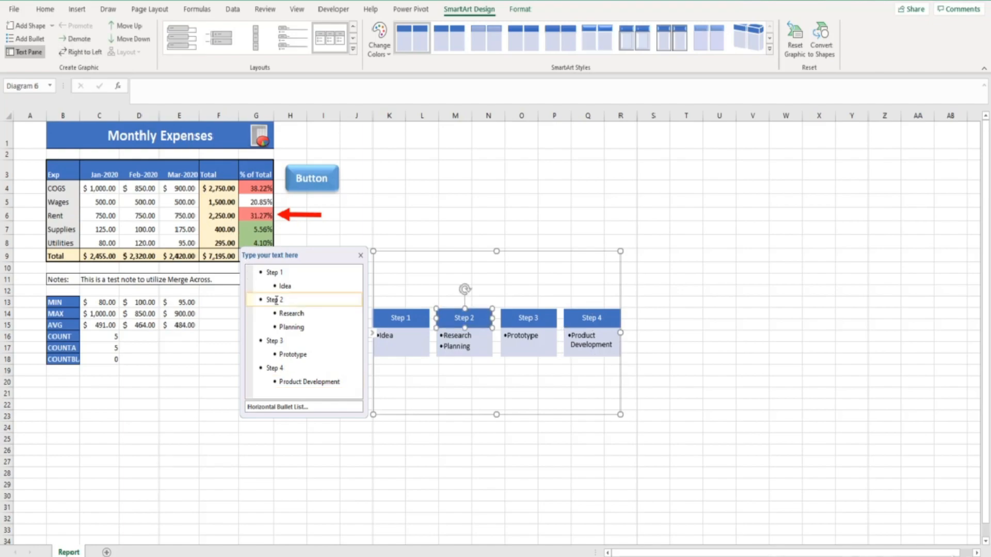
{"action": "left_click", "coordinate": [132, 39]}
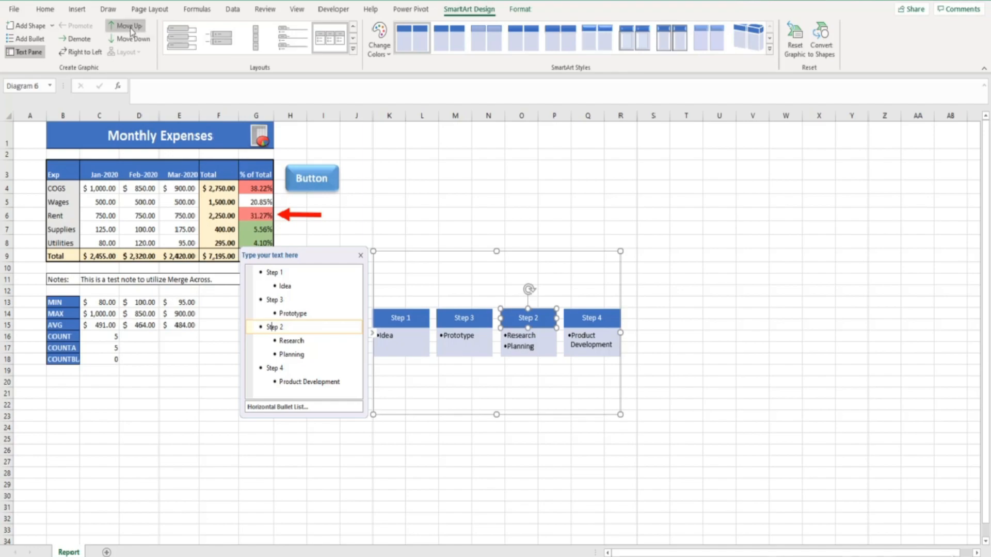
{"action": "left_click", "coordinate": [129, 27]}
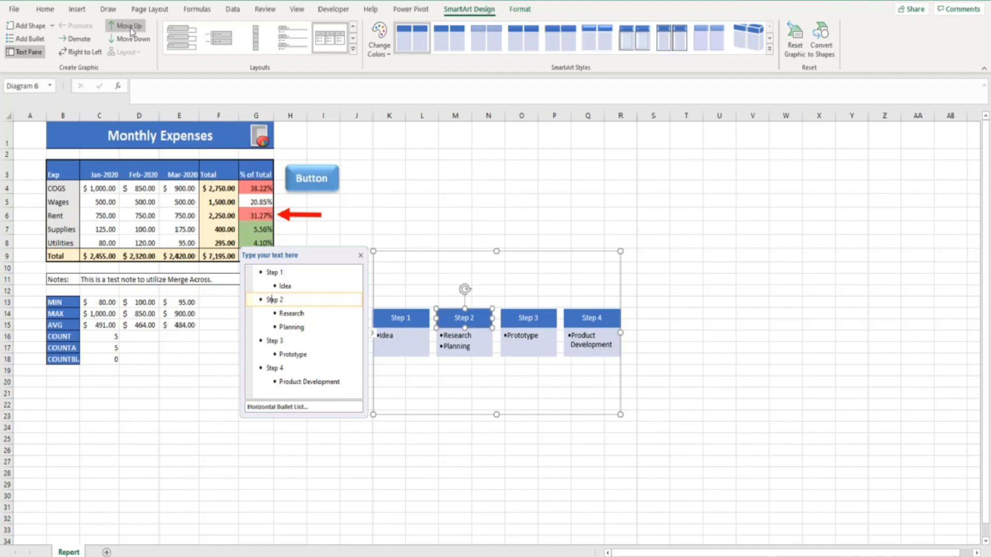
Preview the Basic Block List layout on the SmartArt graphic without applying it
{"action": "left_click", "coordinate": [353, 53]}
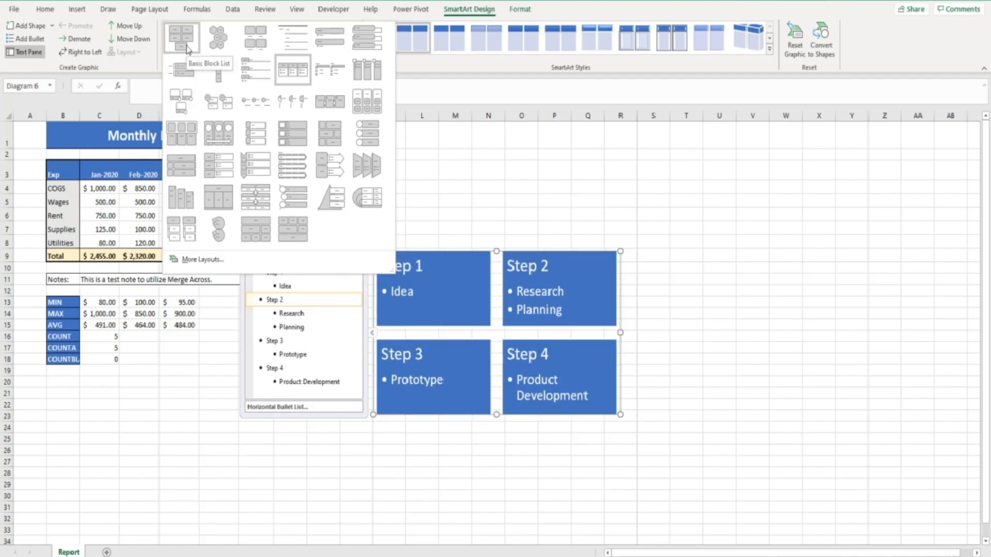
{"action": "left_click", "coordinate": [450, 12]}
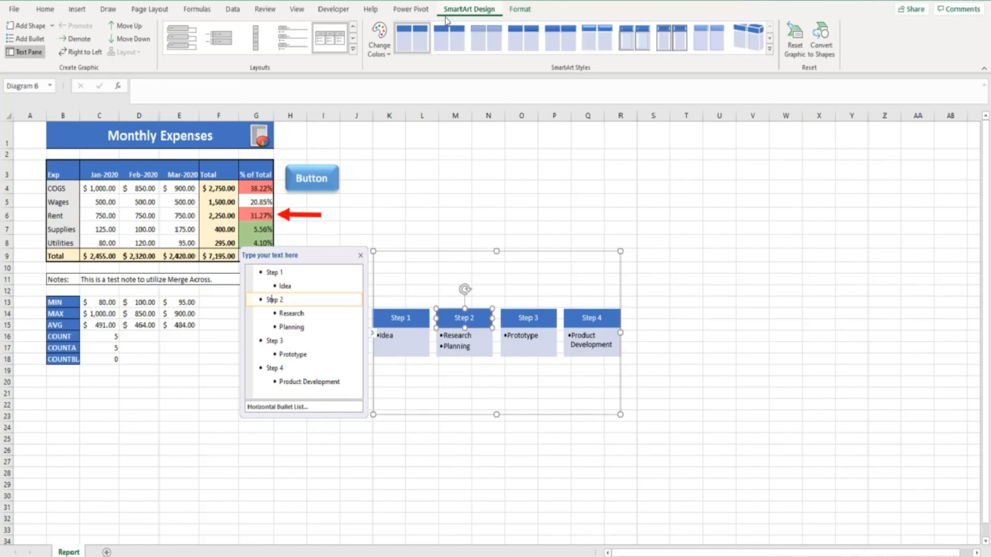
Recolour the SmartArt graphic with the first Colorful option, apply the fourth SmartArt style, and deselect the graphic
{"action": "left_click", "coordinate": [386, 52]}
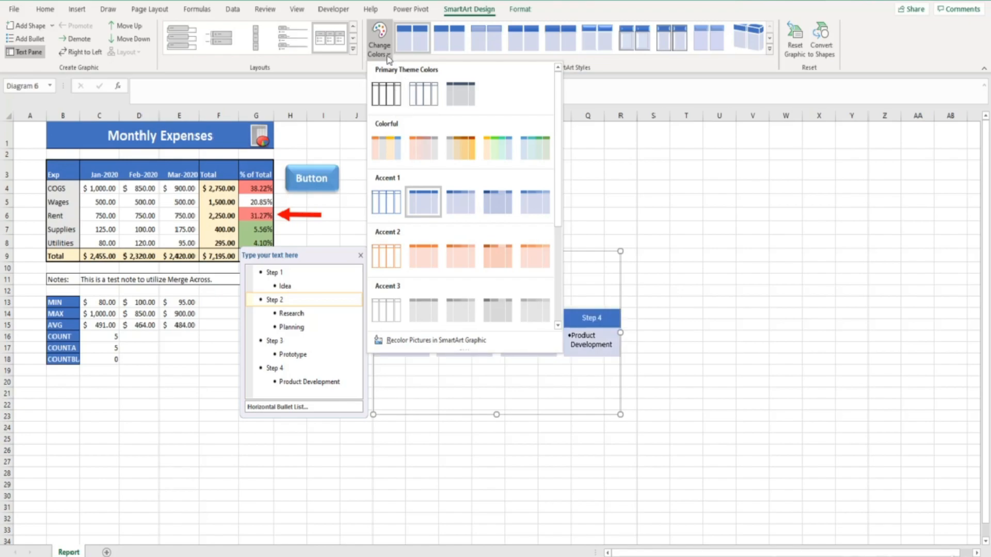
{"action": "left_click", "coordinate": [389, 151]}
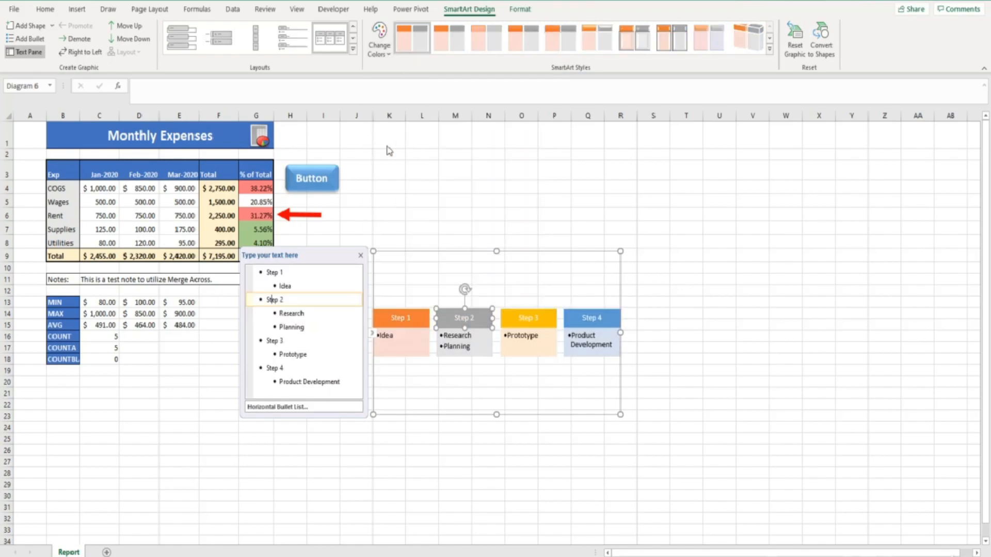
{"action": "left_click", "coordinate": [421, 250]}
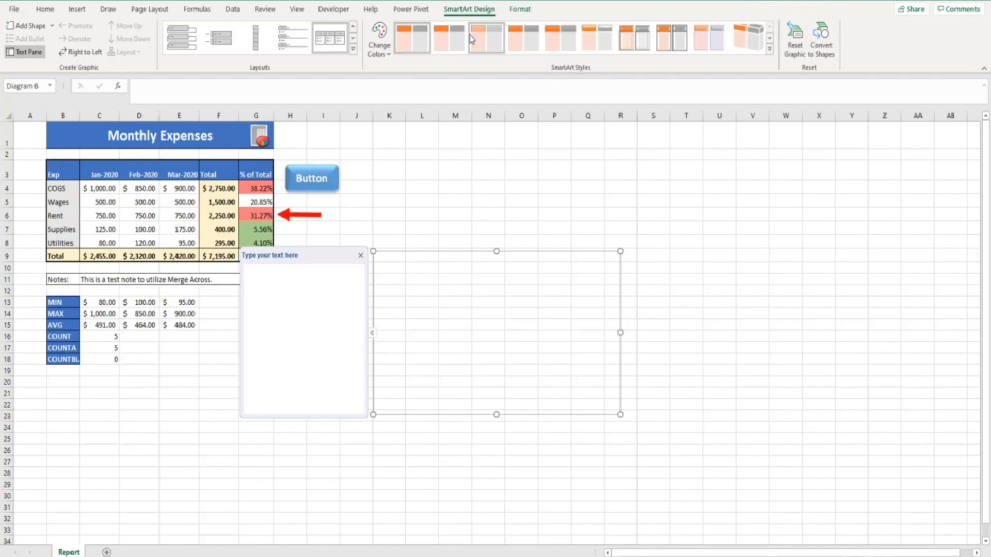
{"action": "left_click", "coordinate": [516, 37]}
{"action": "left_click", "coordinate": [516, 172]}
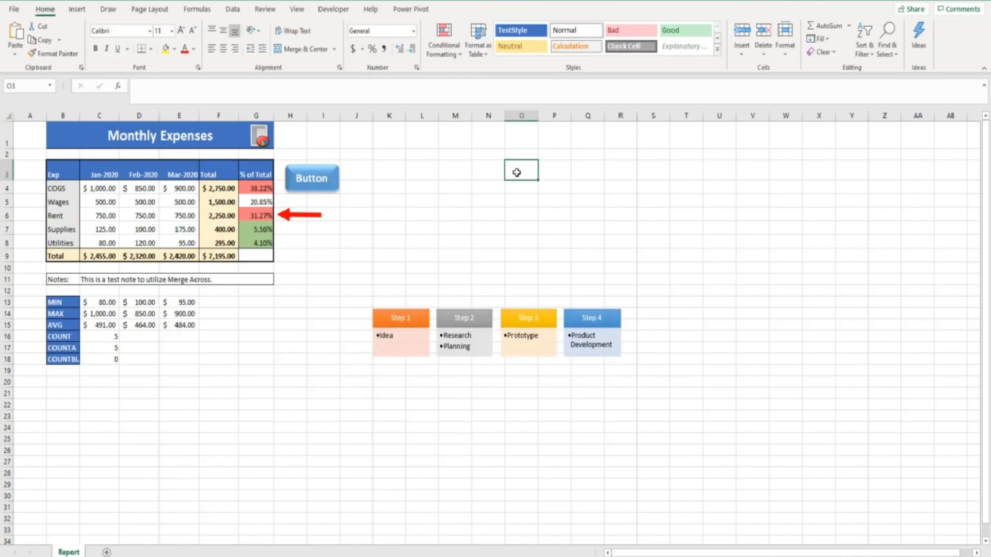